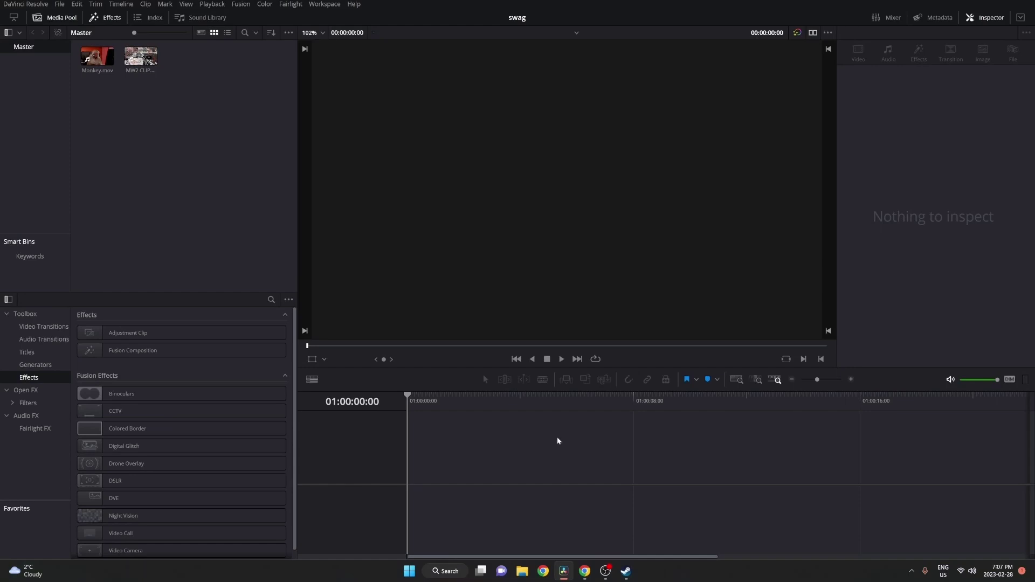
# Step: Put MW2 CLIP.mov on the timeline and stack Monkey.mov on Video 2 above it
pyautogui.moveTo(141, 56); pyautogui.dragTo(411, 453)
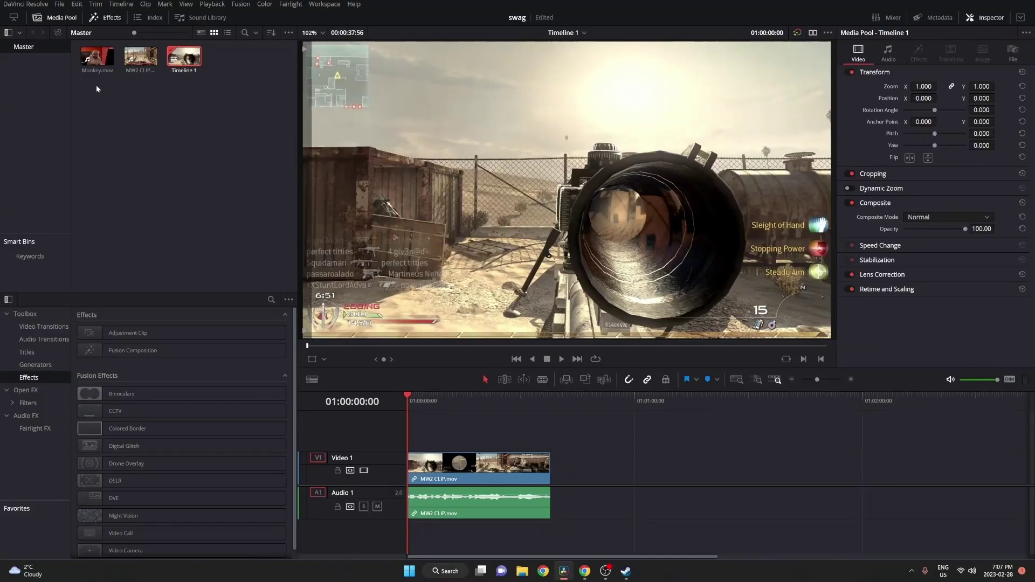
pyautogui.moveTo(94, 67); pyautogui.dragTo(410, 424)
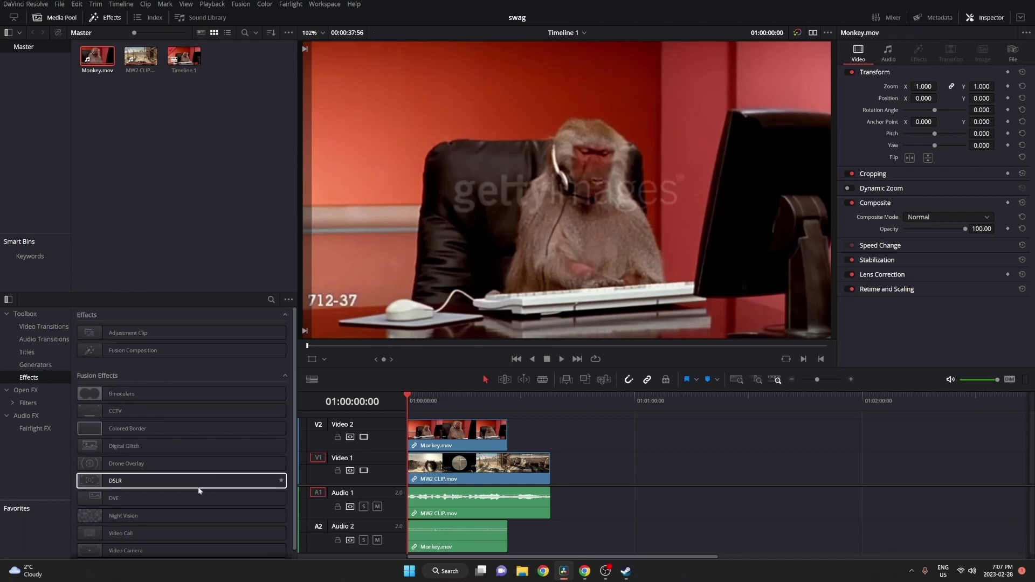
# Step: Apply the Fusion DVE effect to the Monkey.mov clip on V2 as a picture-in-picture
pyautogui.moveTo(165, 507); pyautogui.dragTo(447, 441)
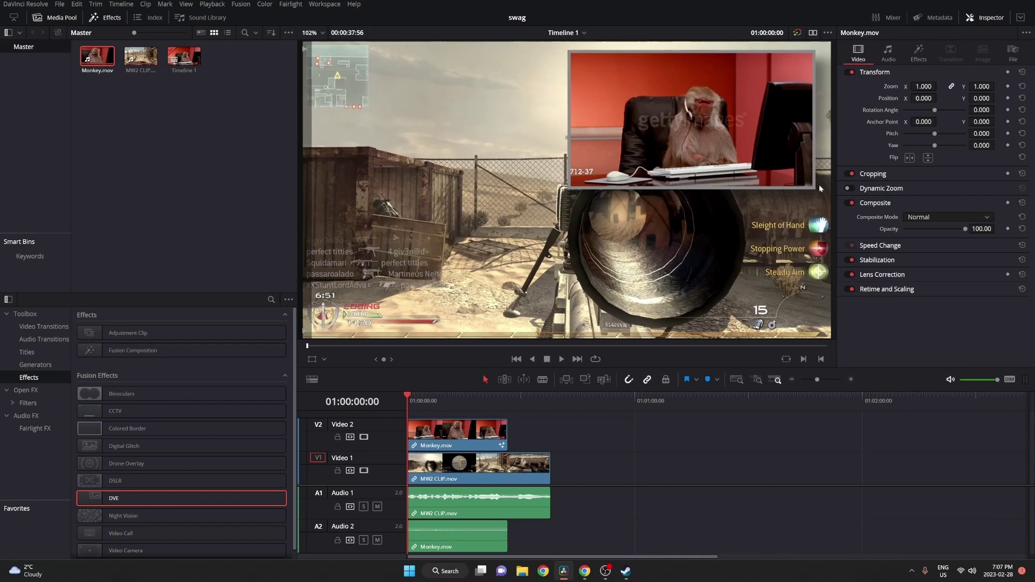
# Step: Shrink the DVE inset to Z Position 3.78 and place it at 0.854/0.834
pyautogui.click(919, 53)
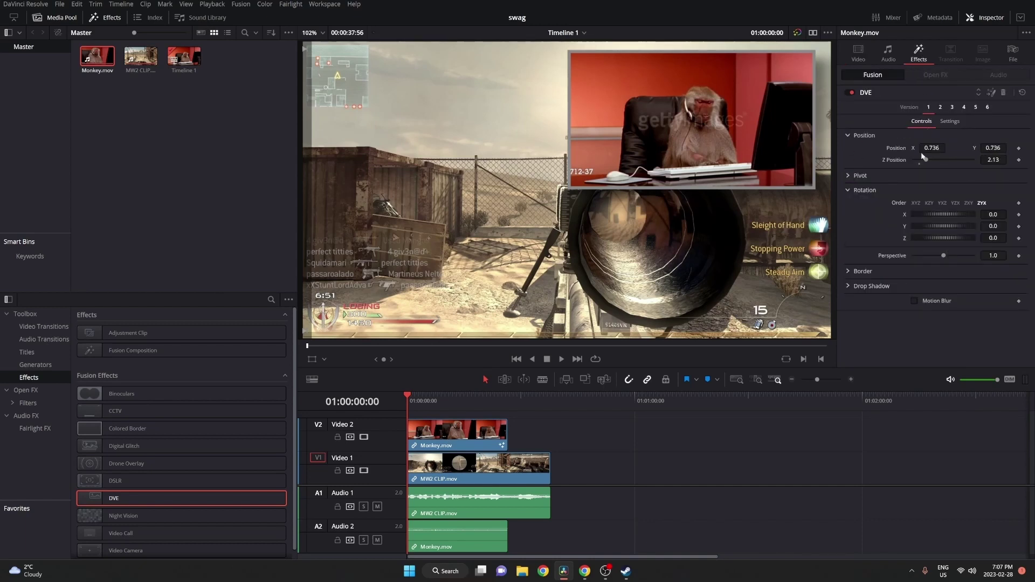
pyautogui.moveTo(926, 160); pyautogui.dragTo(1001, 148)
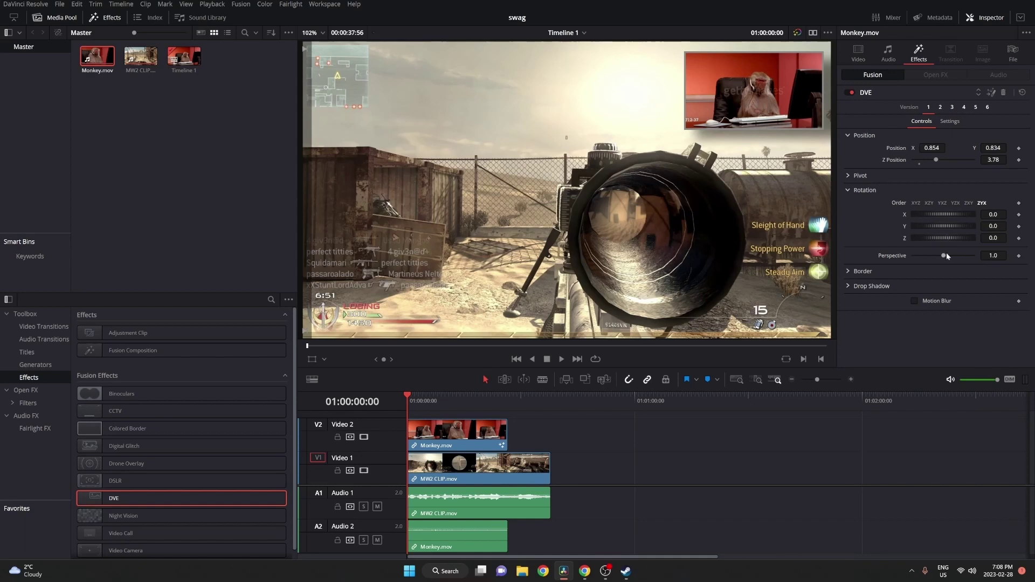
# Step: Set the DVE border colour to bright green, #08ff25 at full value
pyautogui.click(850, 272)
pyautogui.scroll(-1, 870, 285)
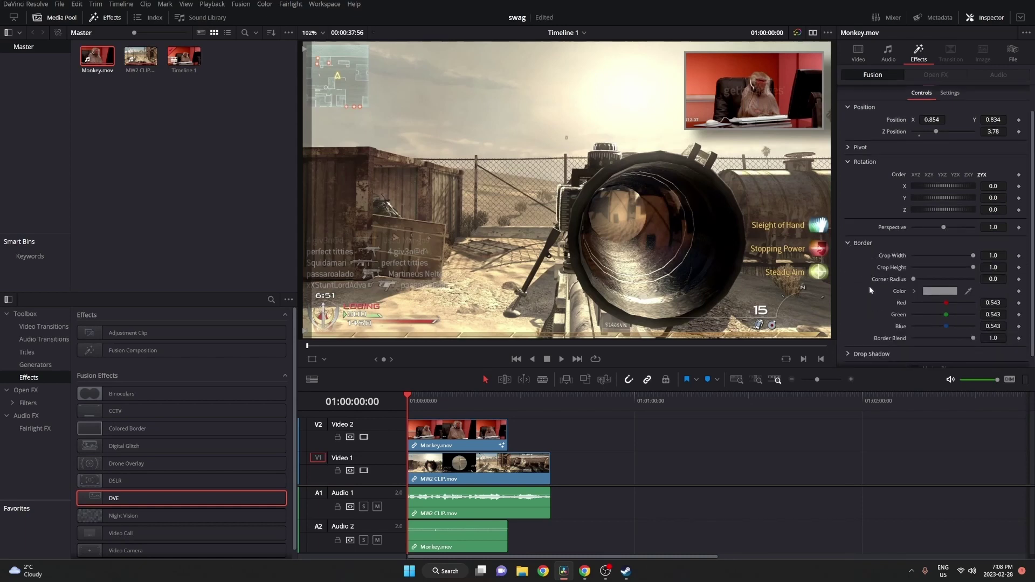
pyautogui.click(943, 297)
pyautogui.click(579, 210)
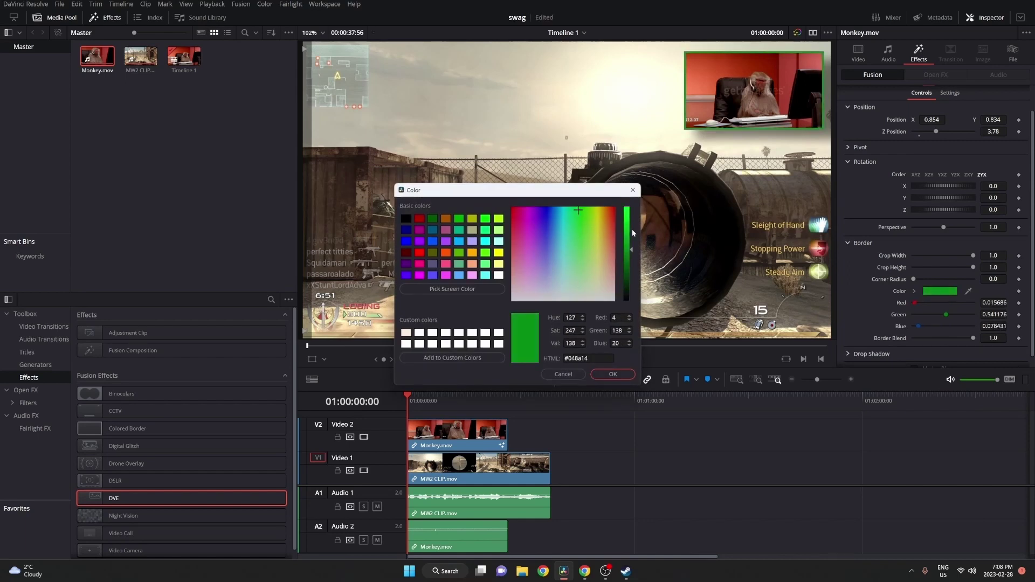
pyautogui.moveTo(633, 233); pyautogui.dragTo(632, 200)
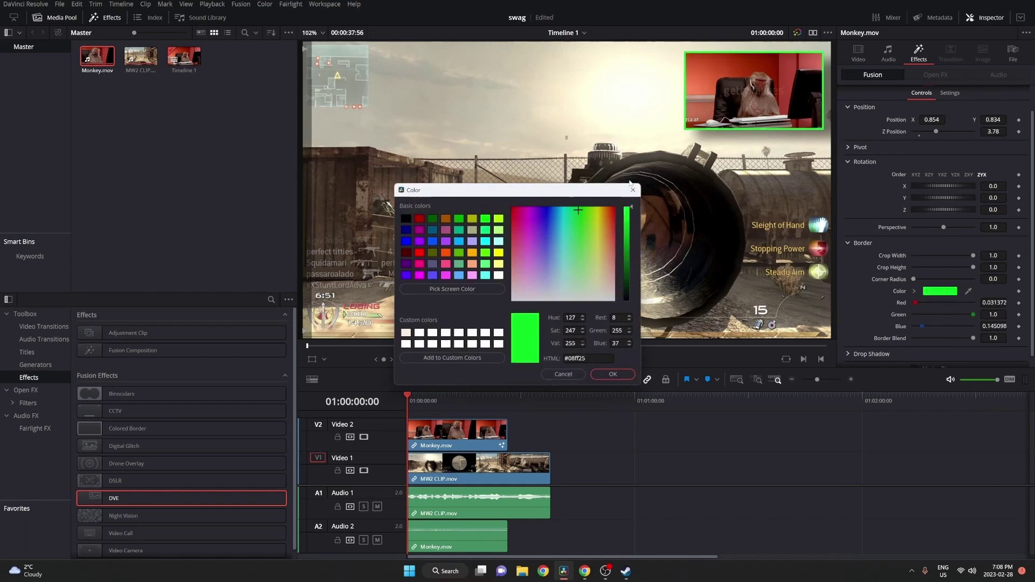
pyautogui.click(613, 373)
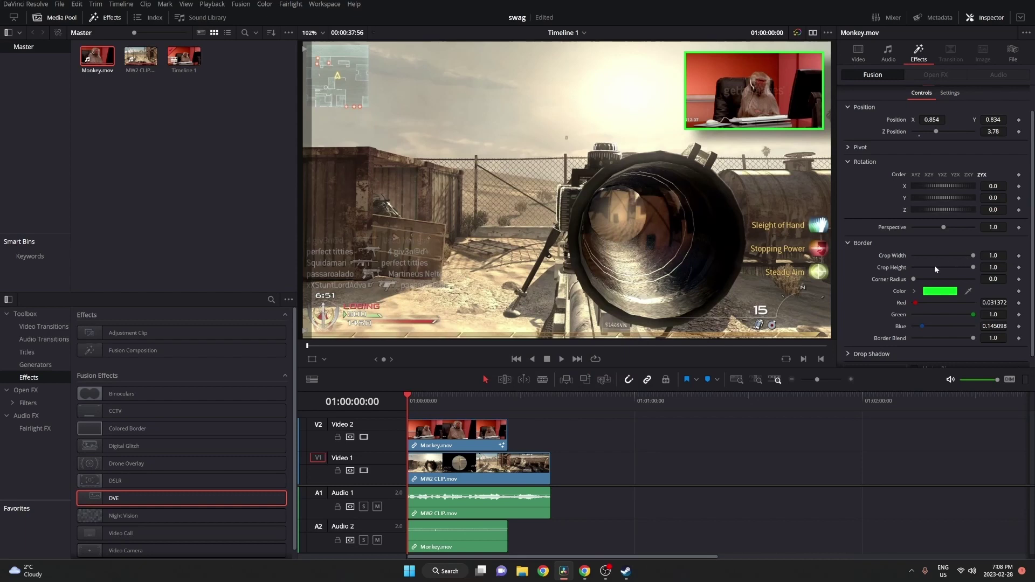
# Step: Set DVE border Crop Width to 0.748 and Corner Radius to 0.669, saving the project
pyautogui.moveTo(914, 279); pyautogui.dragTo(990, 291)
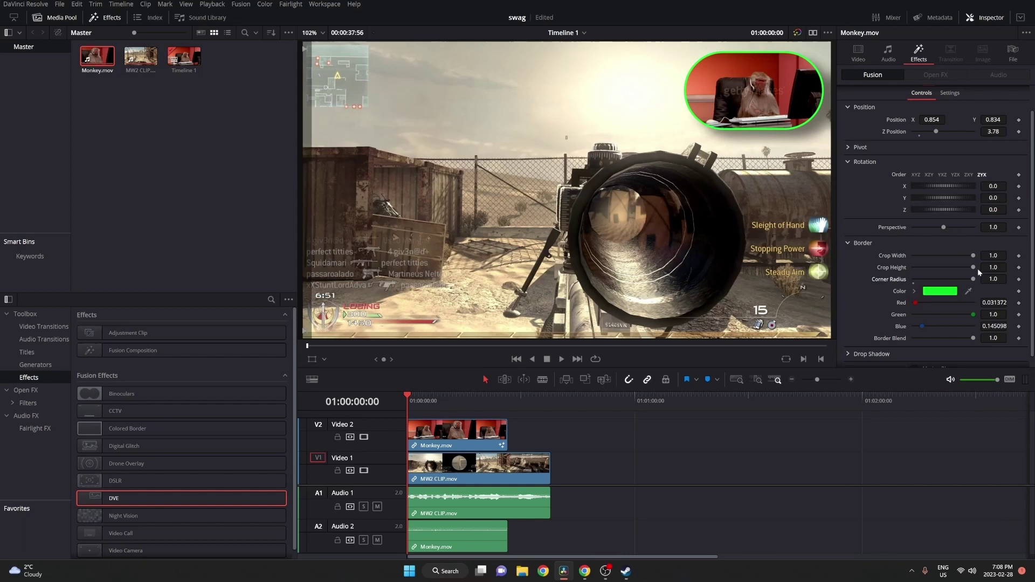
pyautogui.moveTo(974, 256); pyautogui.dragTo(944, 256)
pyautogui.click(994, 255)
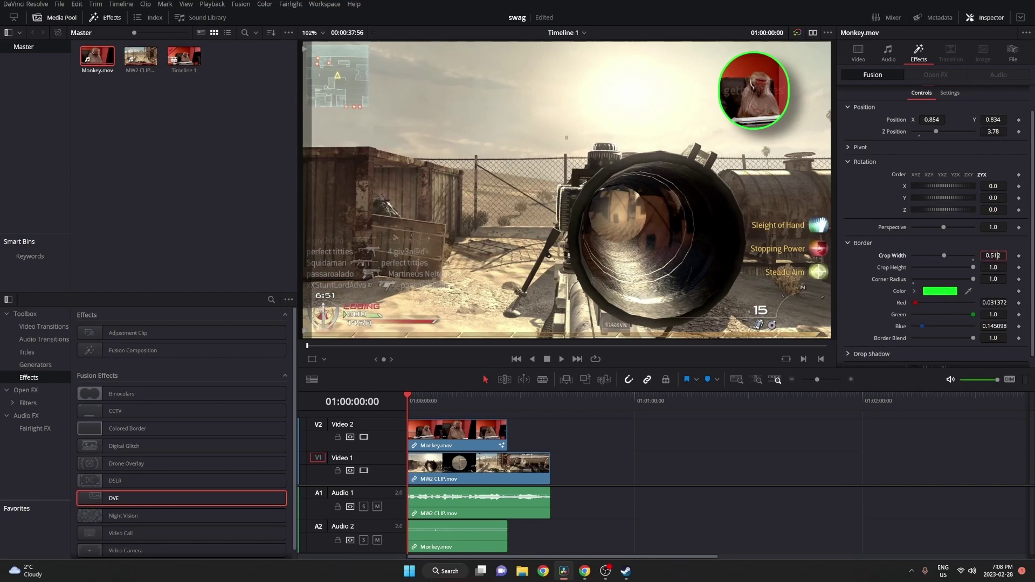
pyautogui.press('BackSpace')
pyautogui.write('4')
pyautogui.press('Tab')
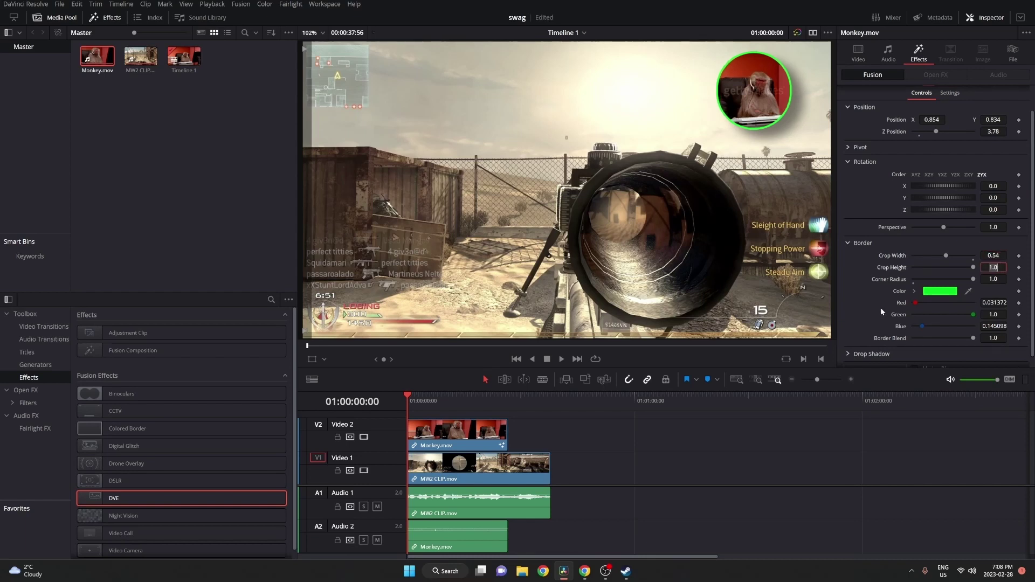
pyautogui.hotkey('ctrl', 's')
pyautogui.moveTo(947, 256); pyautogui.dragTo(959, 256)
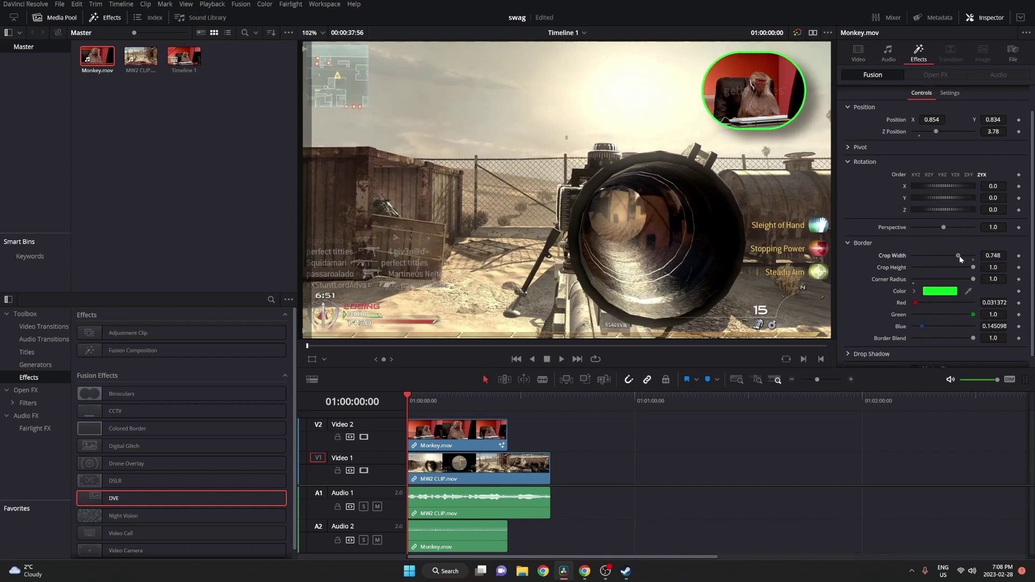
pyautogui.hotkey('ctrl', 's')
pyautogui.moveTo(972, 281); pyautogui.dragTo(953, 281)
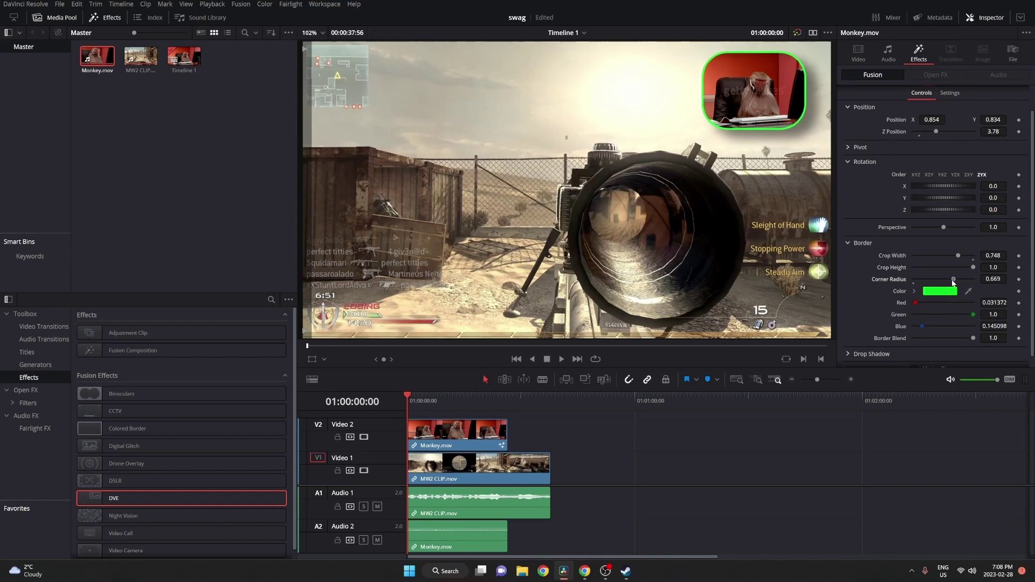
pyautogui.hotkey('ctrl', 's')
pyautogui.scroll(-1, 871, 325)
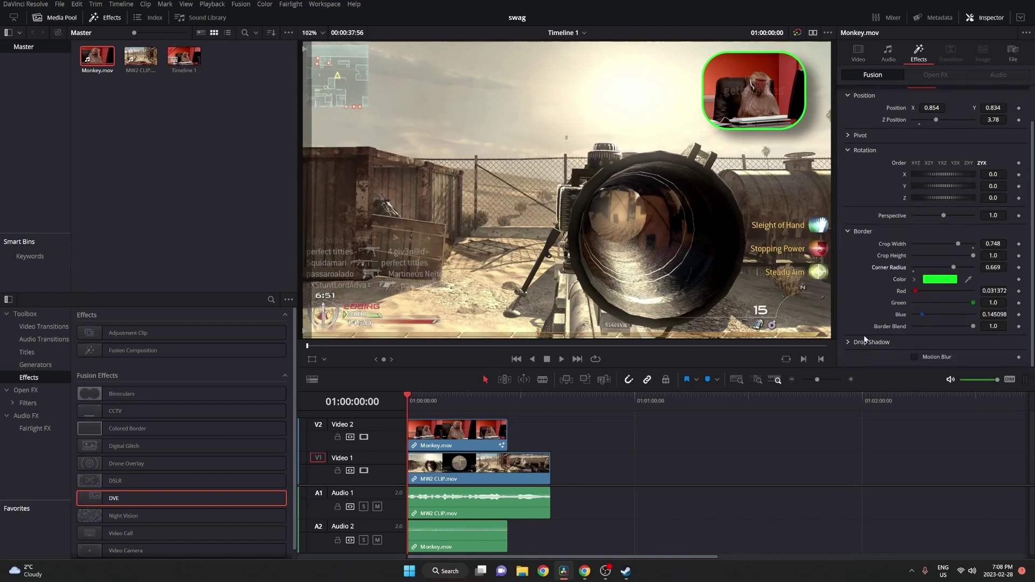
# Step: Enable Motion Blur with a 232.4 shutter angle and higher quality, then scrub to preview
pyautogui.click(848, 342)
pyautogui.scroll(-5, 850, 345)
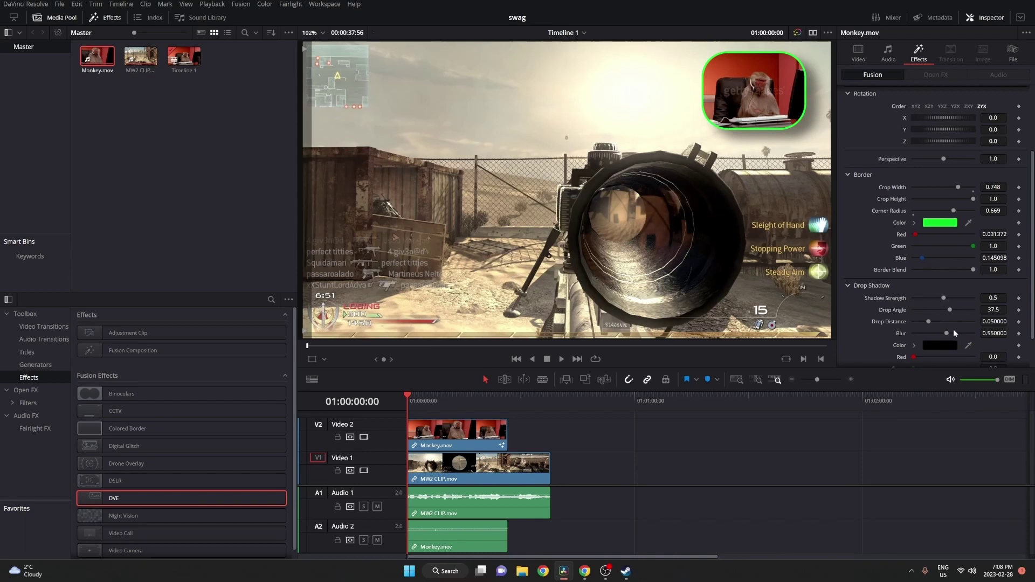
pyautogui.scroll(-1, 890, 291)
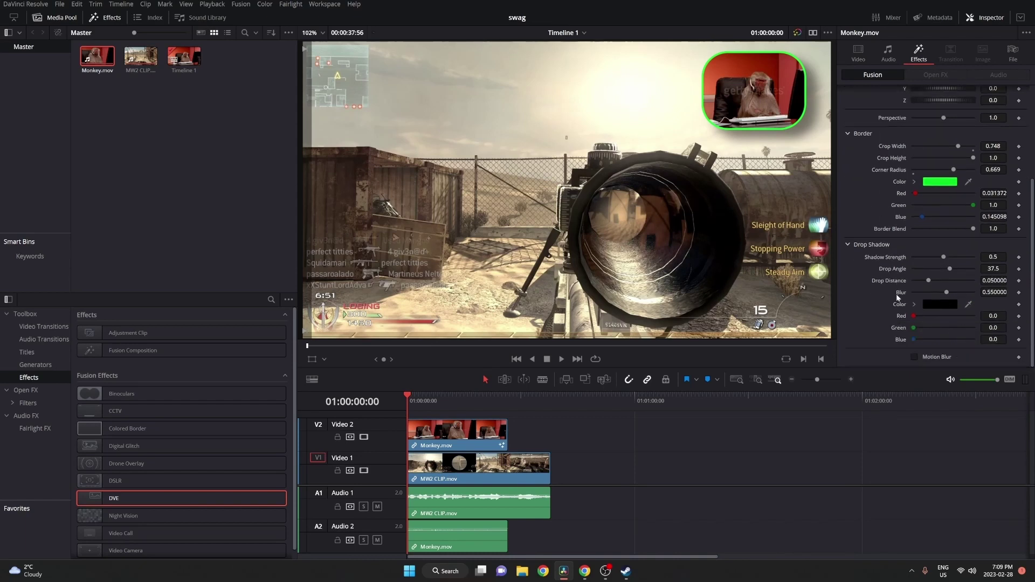
pyautogui.click(915, 357)
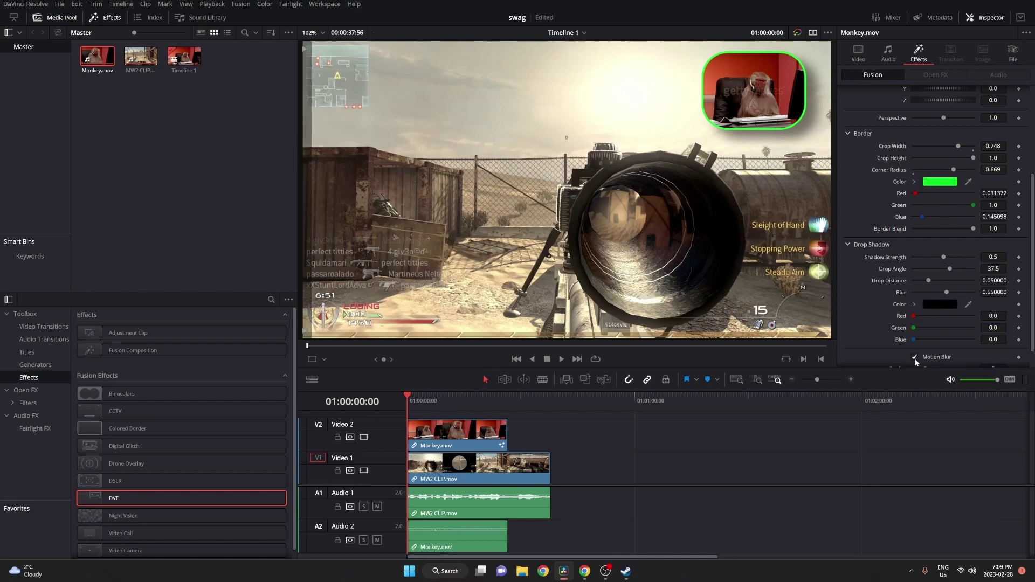
pyautogui.scroll(-1, 915, 358)
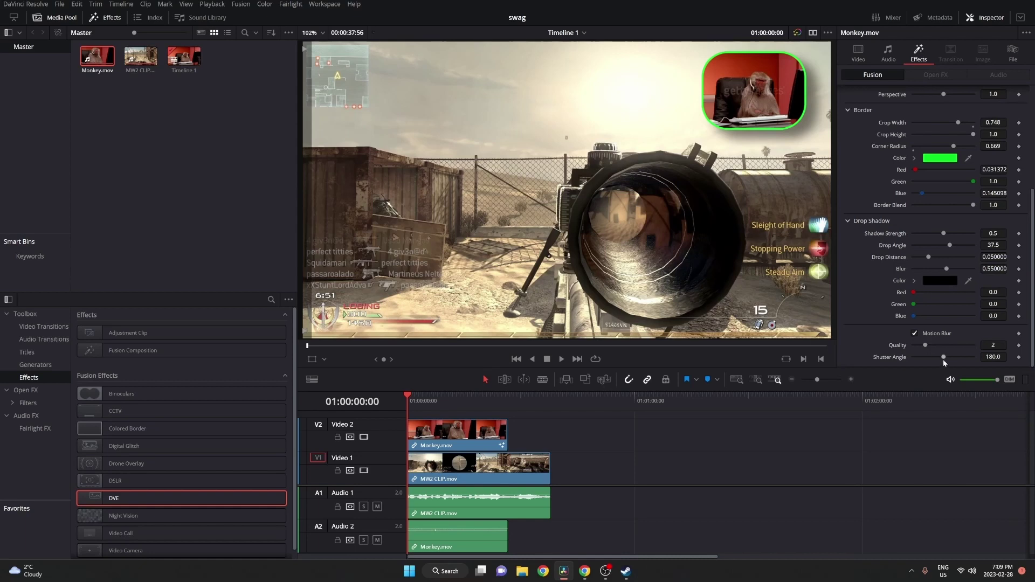
pyautogui.moveTo(945, 356); pyautogui.dragTo(955, 344)
pyautogui.moveTo(432, 404); pyautogui.dragTo(507, 401)
# Step: Keyframe Monkey.mov's Position X from 0.854 to 1.198 five frames later, save, and play it
pyautogui.click(485, 430)
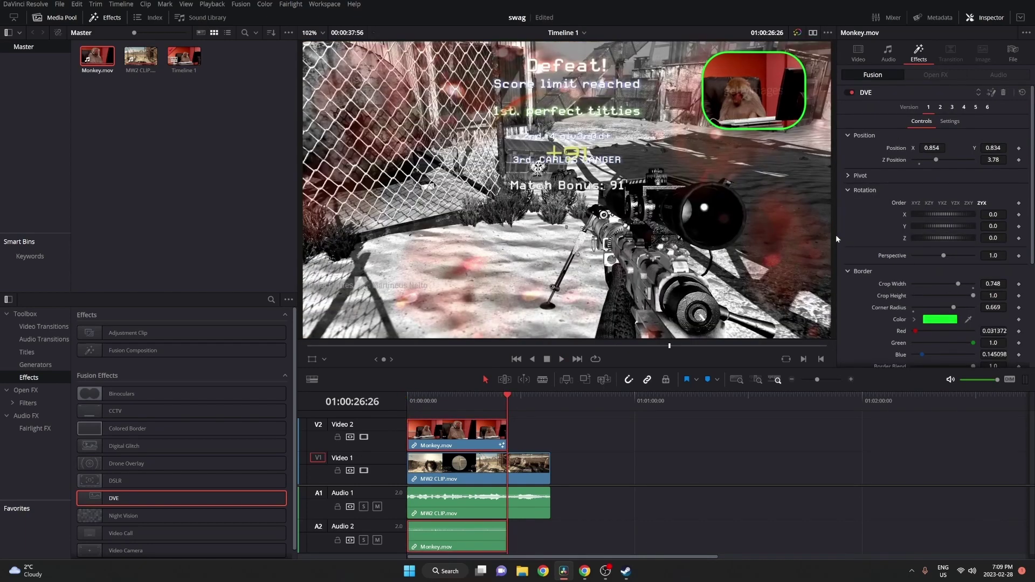
pyautogui.click(1019, 149)
pyautogui.press('Right')
pyautogui.press('Right')
pyautogui.press('Right')
pyautogui.press('Right')
pyautogui.press('Right')
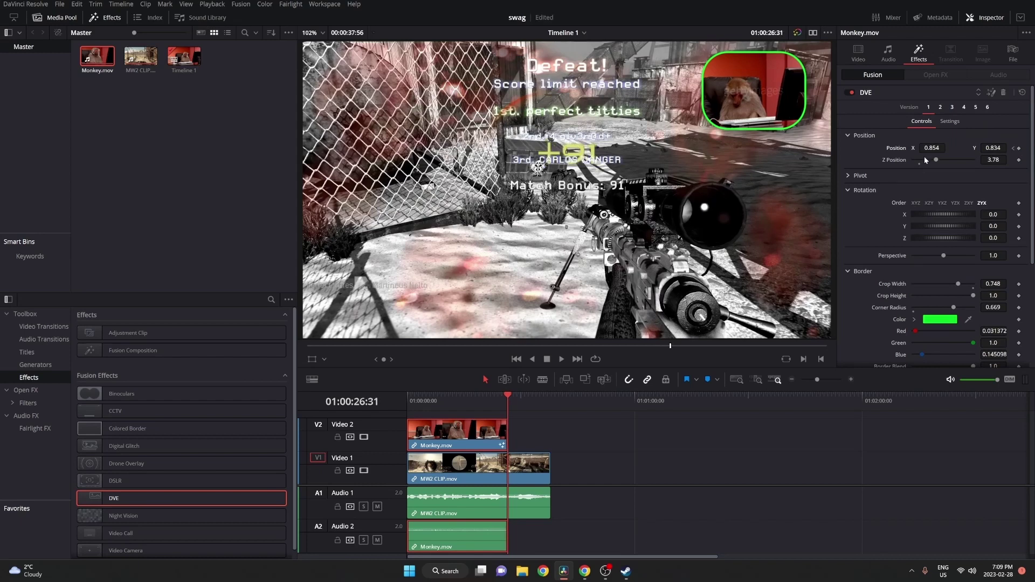
pyautogui.moveTo(932, 148); pyautogui.dragTo(970, 147)
pyautogui.click(509, 397)
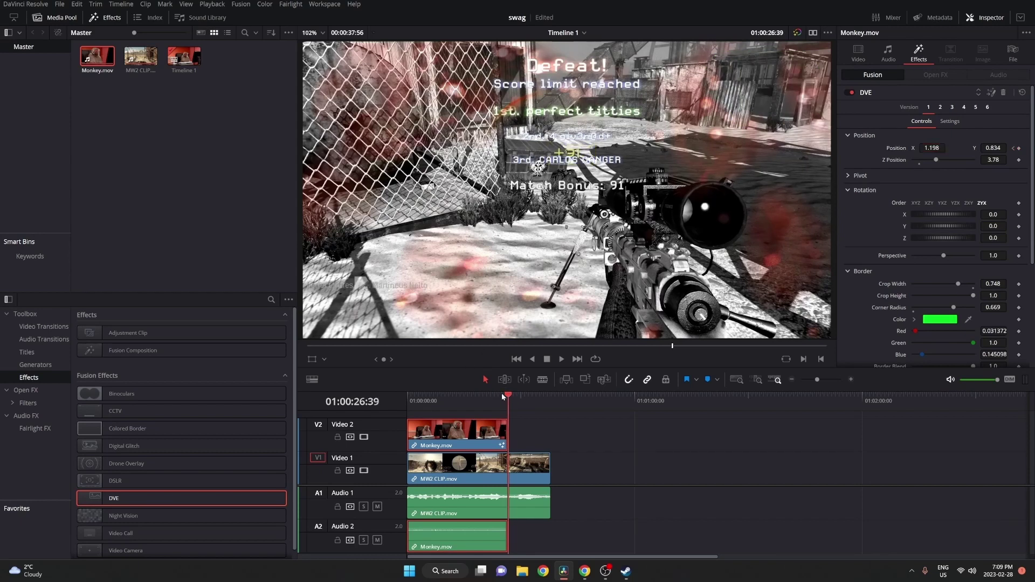
pyautogui.hotkey('ctrl', 's')
pyautogui.click(500, 396)
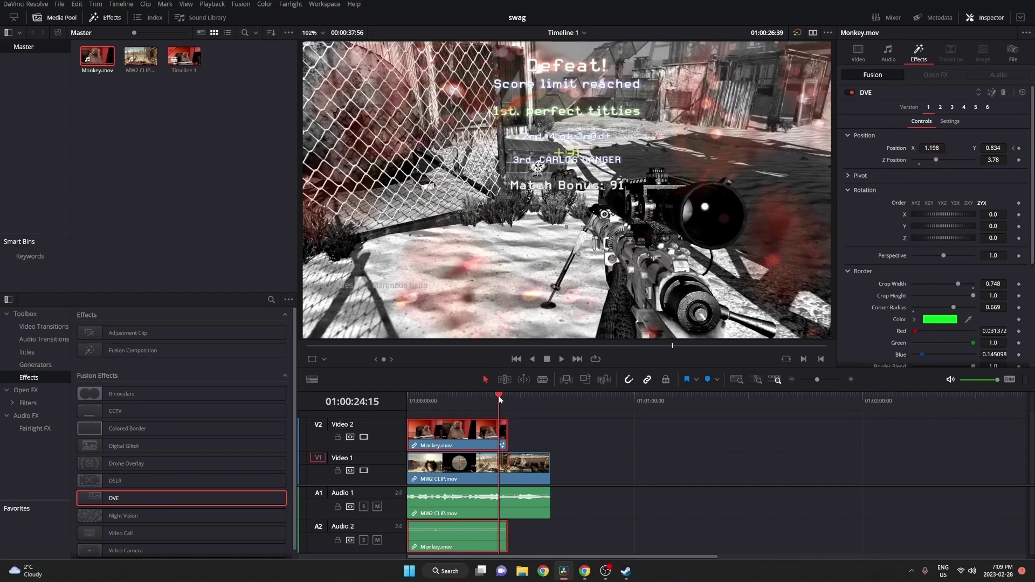
pyautogui.press('space')
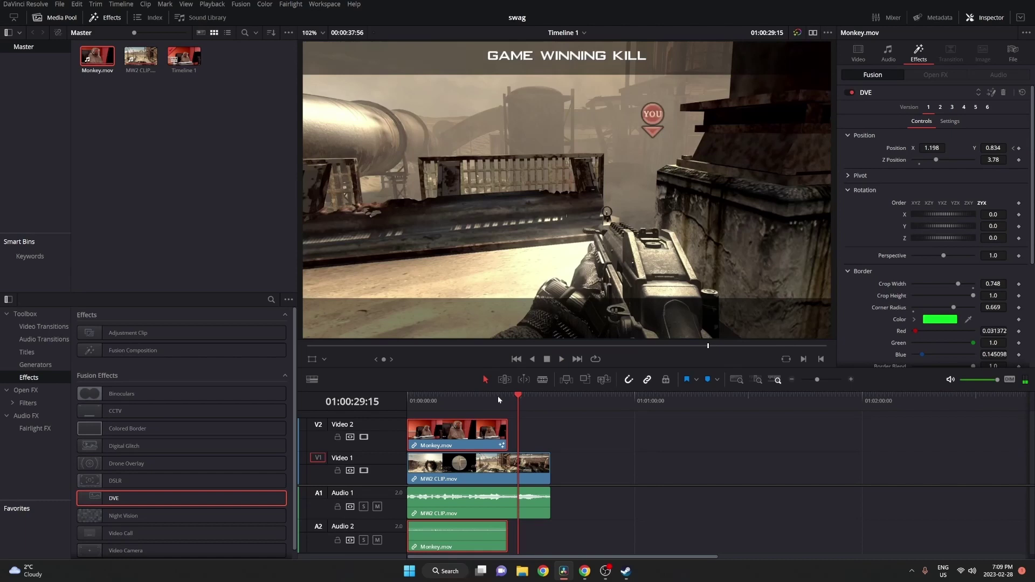
# Step: Rewind the playhead to 16:55 and play the edit in full-screen preview
pyautogui.moveTo(520, 396); pyautogui.dragTo(472, 397)
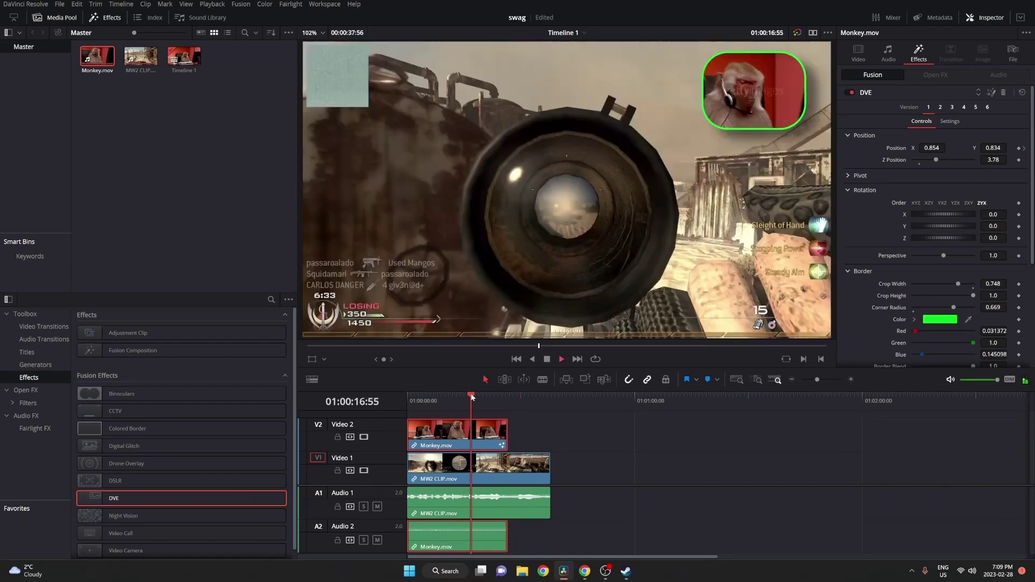
pyautogui.press('space')
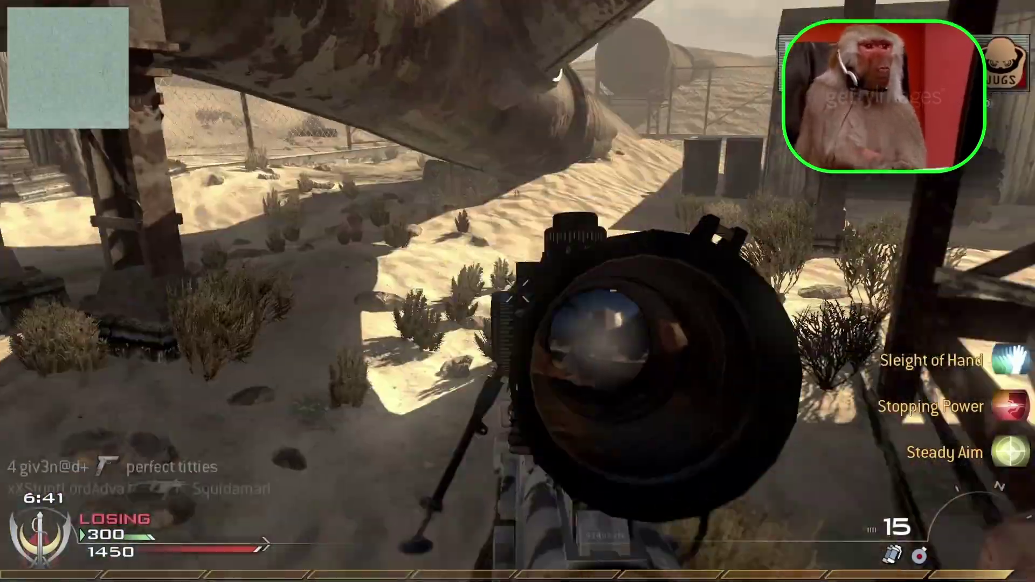